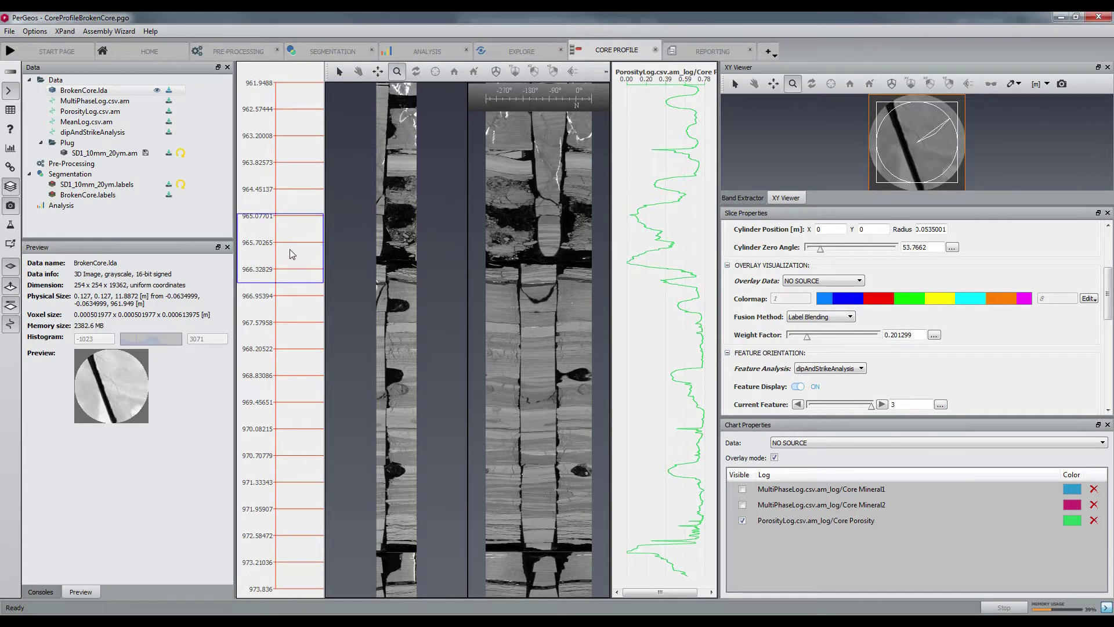
Zoom the core views to about 969–970 m and set Cylinder Zero Angle to 88.8312
{"action": "left_click_drag", "start_coordinate": [292, 255], "coordinate": [273, 424]}
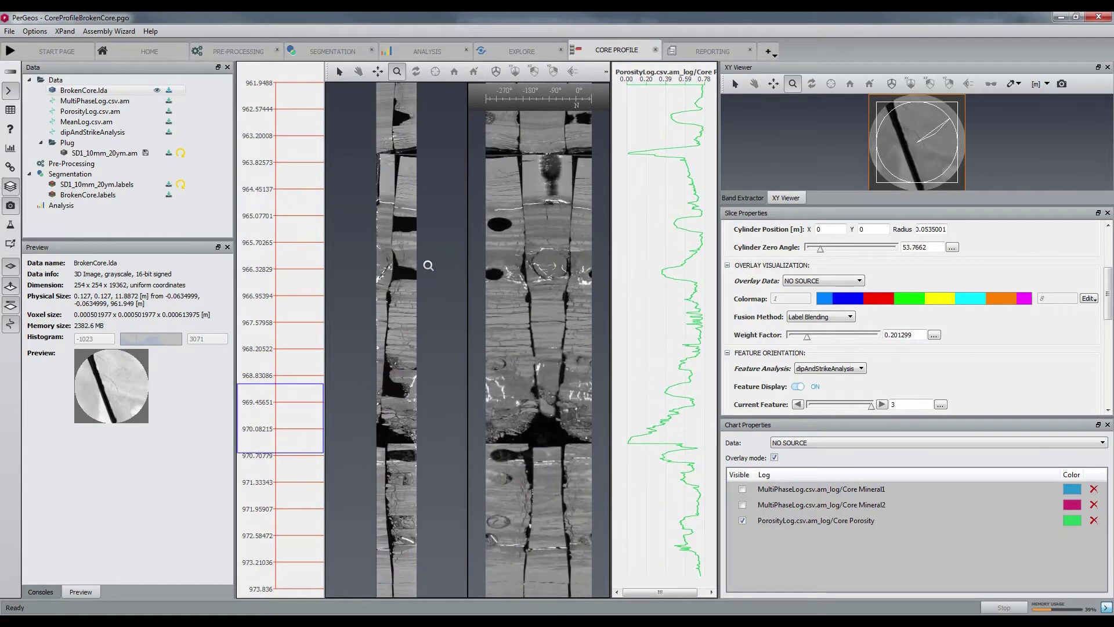
{"action": "scroll", "coordinate": [417, 290], "scroll_direction": "up", "scroll_amount": 1}
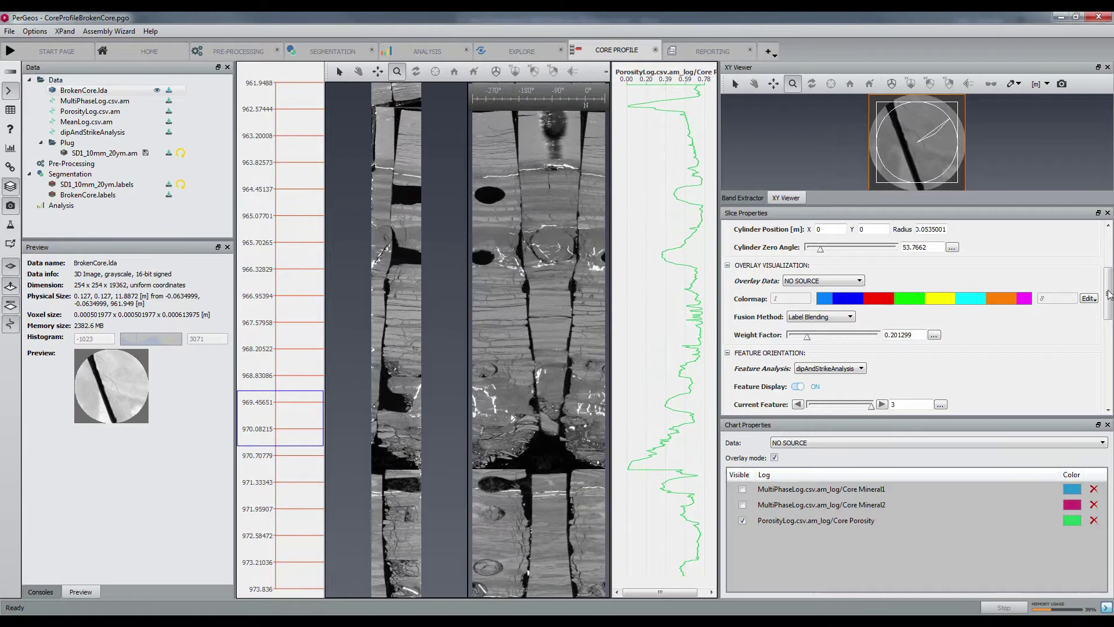
{"action": "left_click_drag", "start_coordinate": [1109, 294], "coordinate": [1110, 258]}
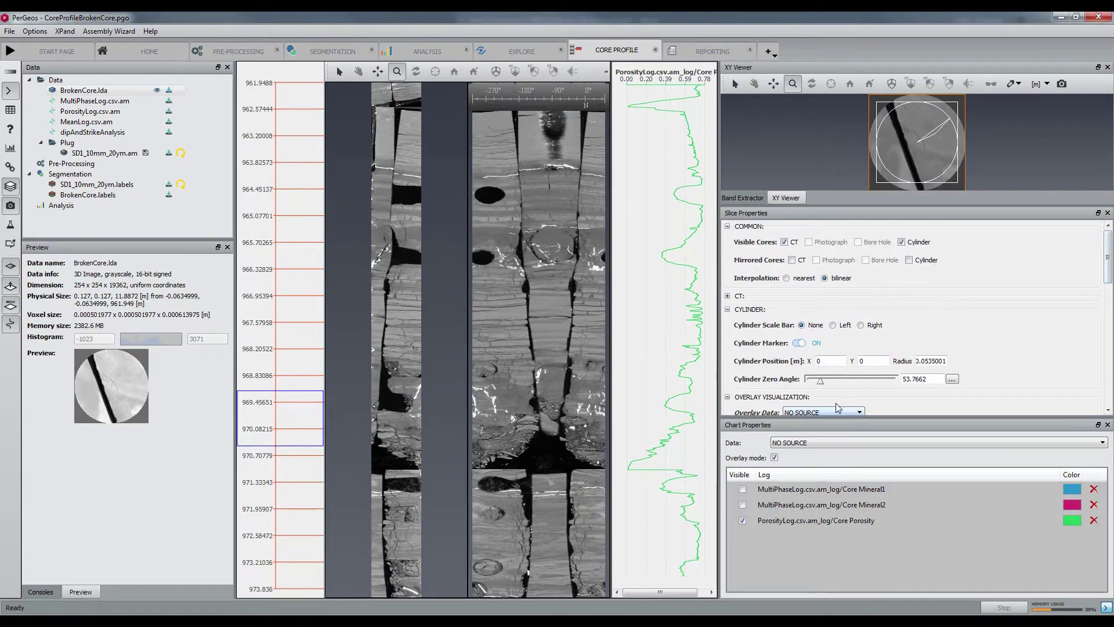
{"action": "mouse_move", "coordinate": [823, 384]}
{"action": "left_mouse_down"}
{"action": "mouse_move", "coordinate": [848, 382]}
{"action": "mouse_move", "coordinate": [829, 382]}
{"action": "left_mouse_up"}
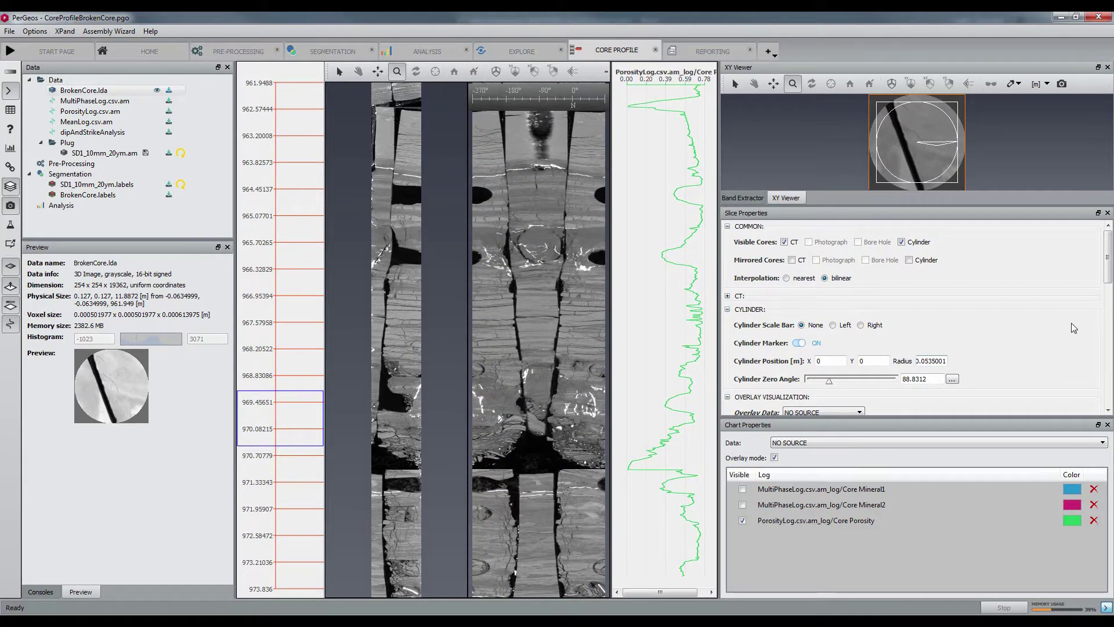
Set the CT slice number to 141 and widen the view to about 968.2–973.2 m
{"action": "left_click", "coordinate": [727, 296]}
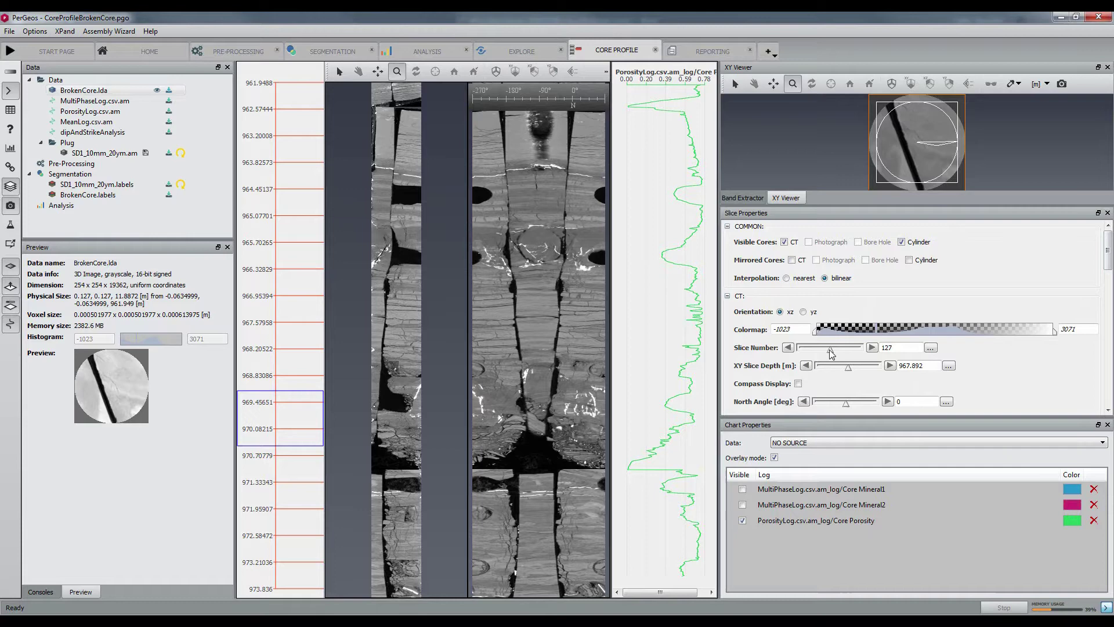
{"action": "mouse_move", "coordinate": [830, 350]}
{"action": "left_mouse_down"}
{"action": "mouse_move", "coordinate": [805, 349]}
{"action": "mouse_move", "coordinate": [835, 352]}
{"action": "left_mouse_up"}
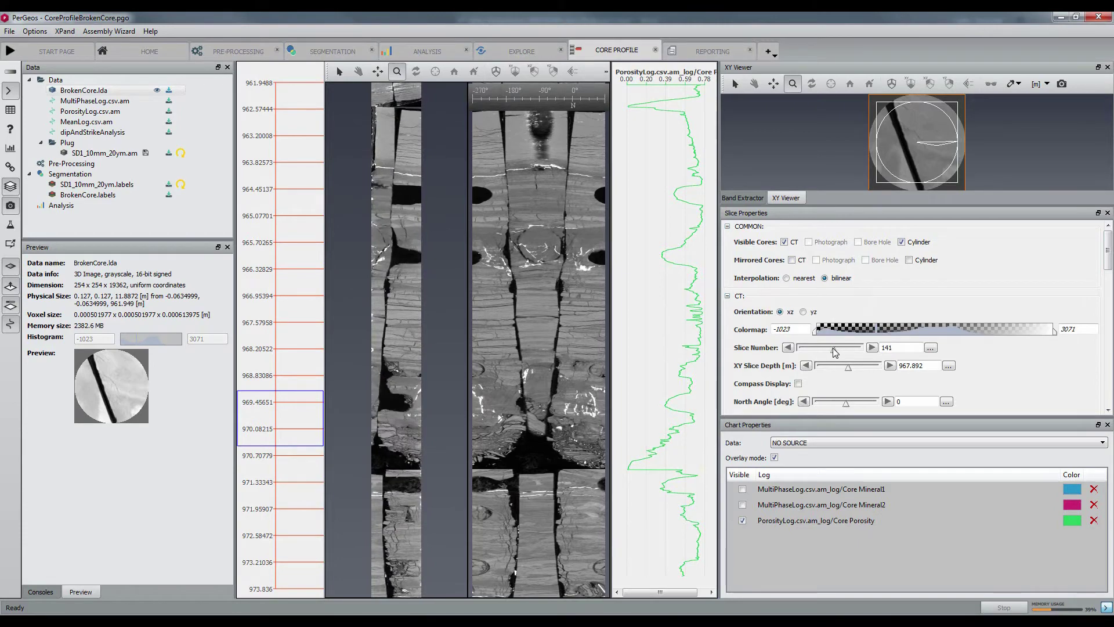
{"action": "left_click_drag", "start_coordinate": [297, 429], "coordinate": [283, 467]}
Zoom the core views to about 968.8–969.5 m, beside the 968.76 m plug link
{"action": "scroll", "coordinate": [405, 331], "scroll_direction": "down", "scroll_amount": 5}
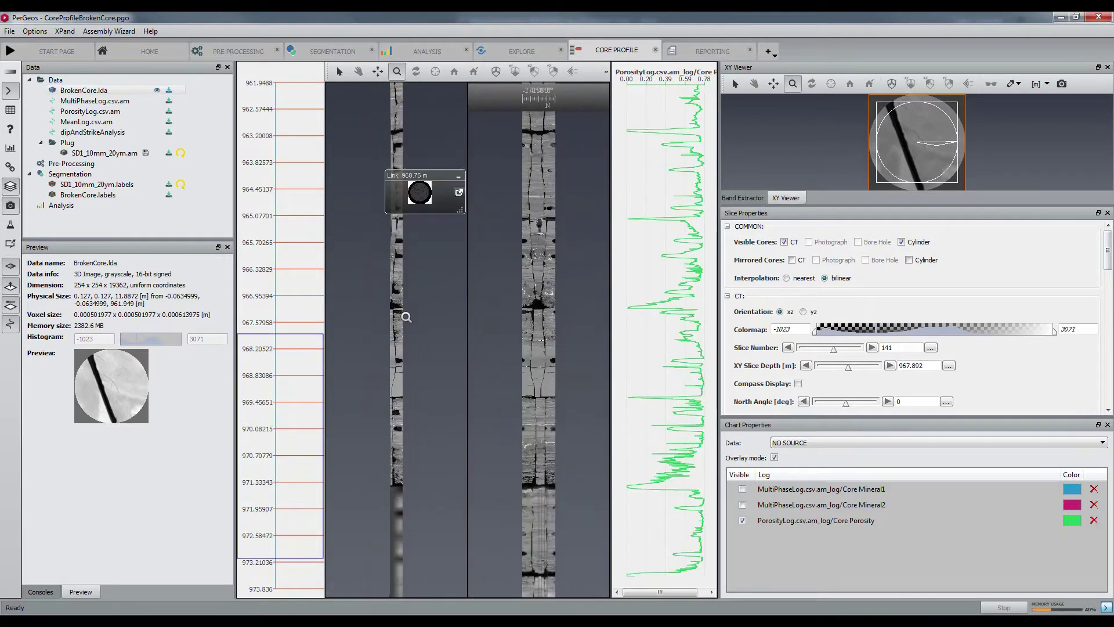
{"action": "scroll", "coordinate": [312, 325], "scroll_direction": "up", "scroll_amount": 3}
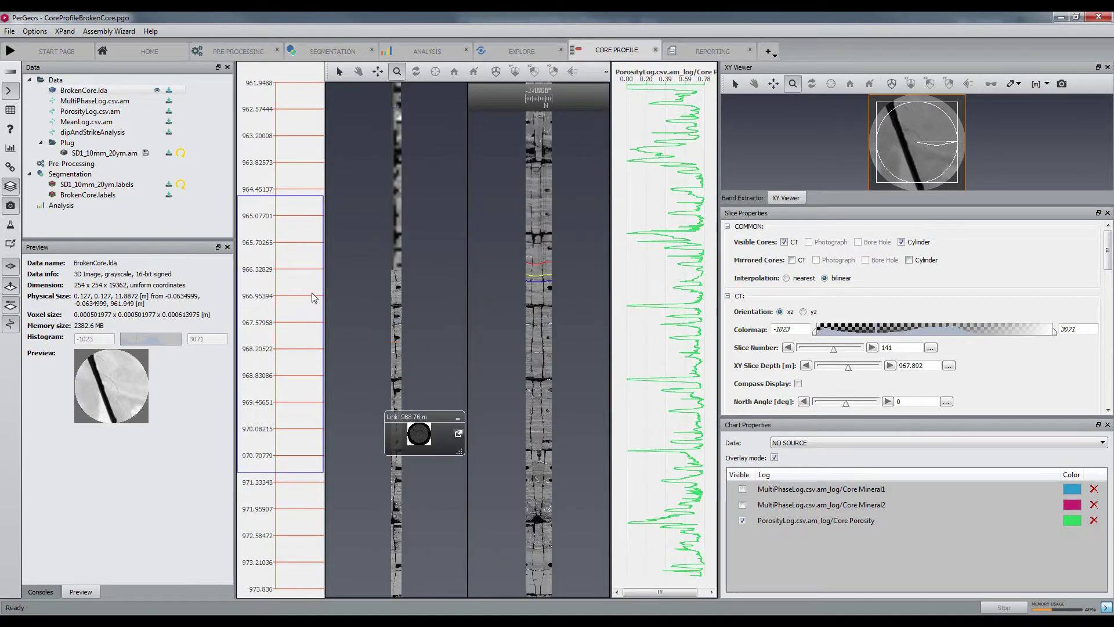
{"action": "scroll", "coordinate": [313, 319], "scroll_direction": "down", "scroll_amount": 1}
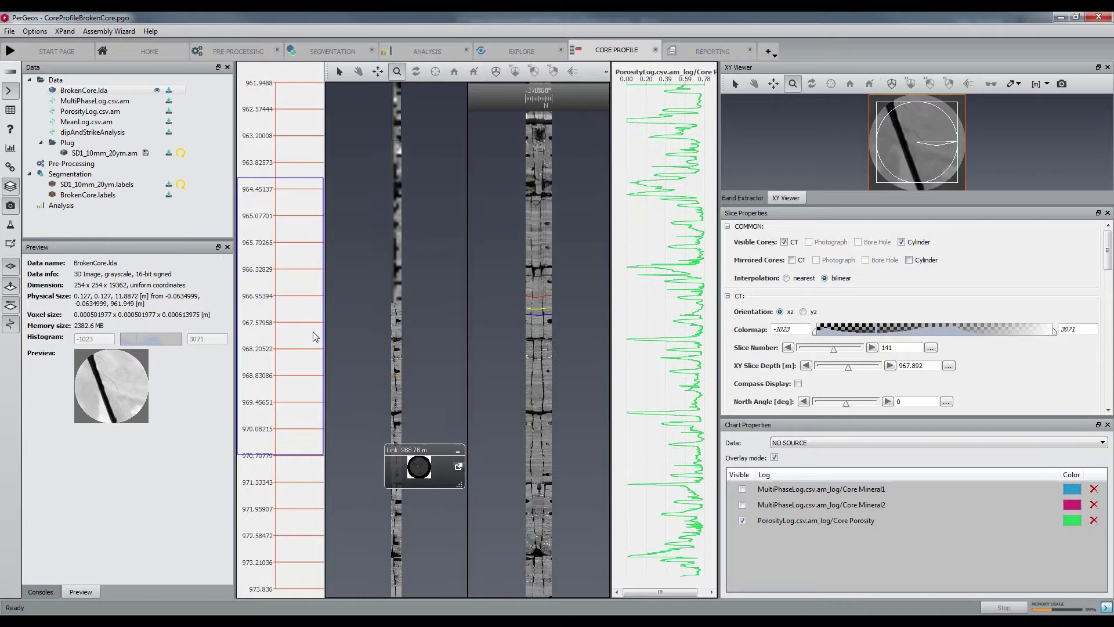
{"action": "scroll", "coordinate": [424, 502], "scroll_direction": "up", "scroll_amount": 5}
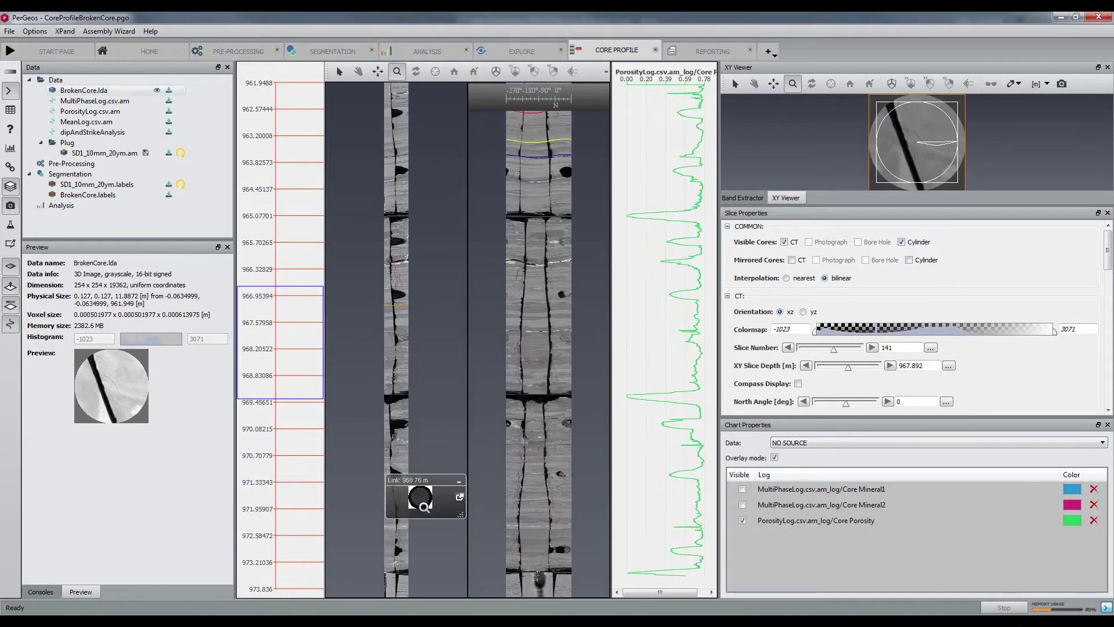
{"action": "scroll", "coordinate": [293, 375], "scroll_direction": "down", "scroll_amount": 1}
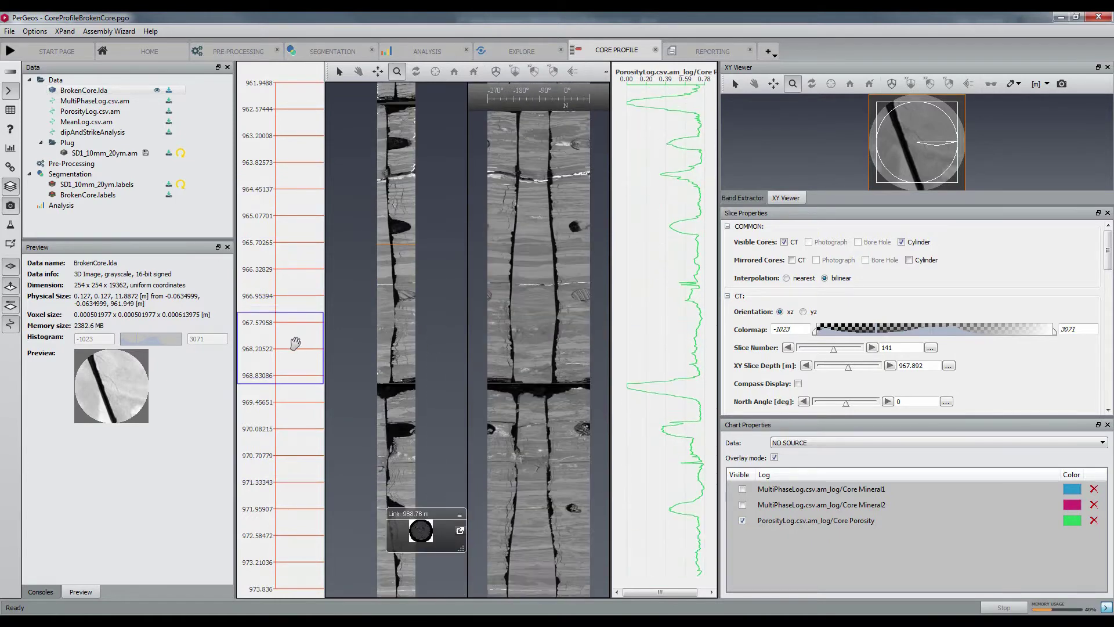
{"action": "scroll", "coordinate": [294, 378], "scroll_direction": "down", "scroll_amount": 2}
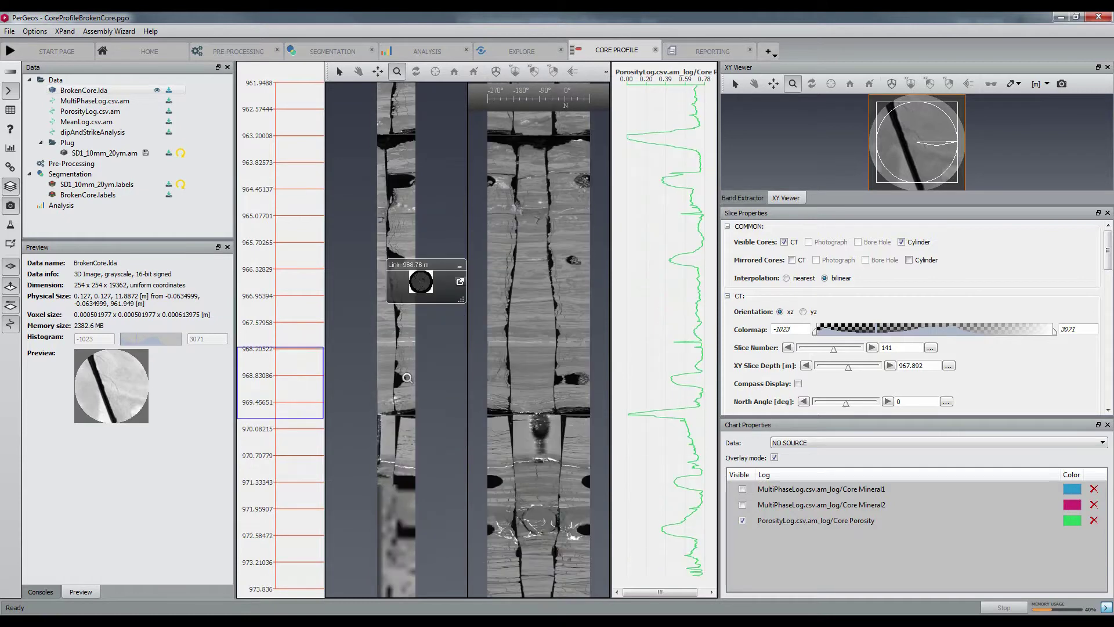
{"action": "scroll", "coordinate": [443, 339], "scroll_direction": "up", "scroll_amount": 1}
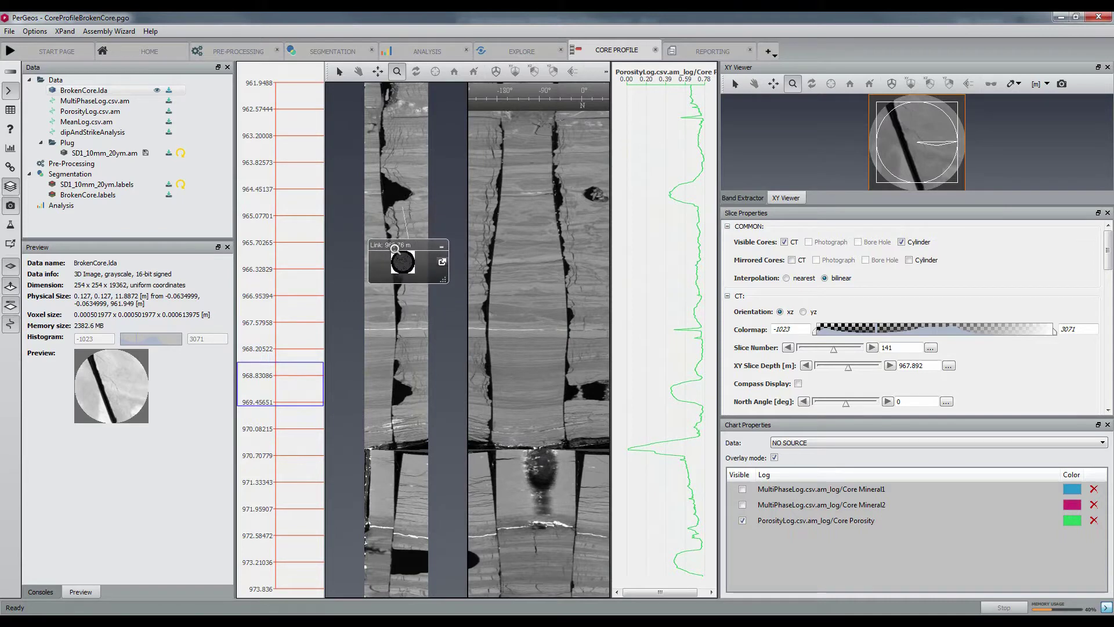
{"action": "left_click", "coordinate": [443, 260]}
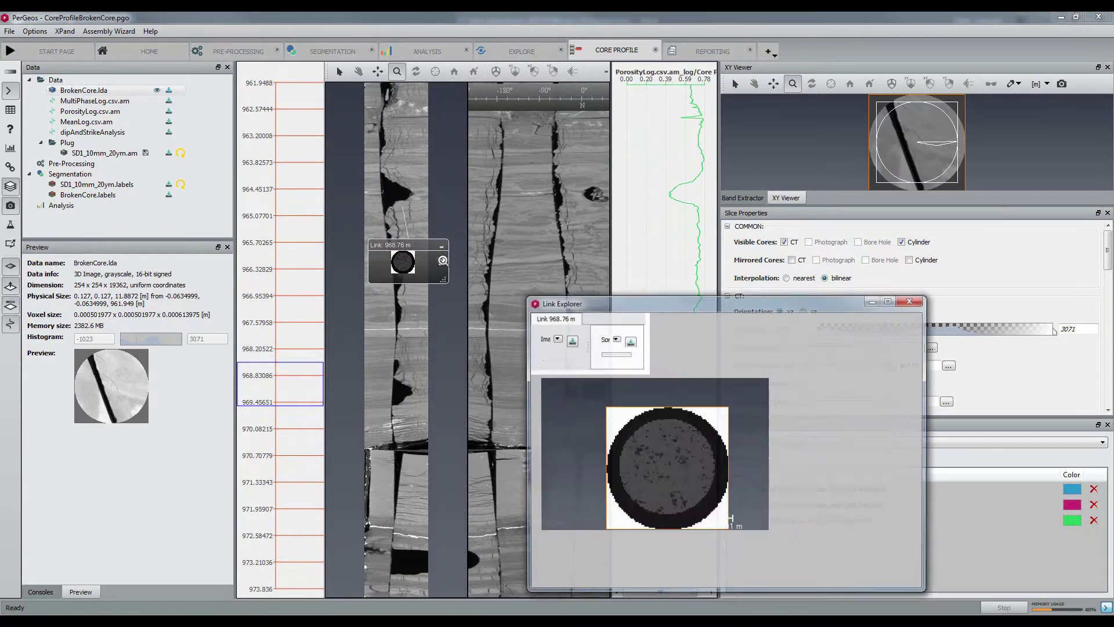
{"action": "left_click", "coordinate": [610, 366]}
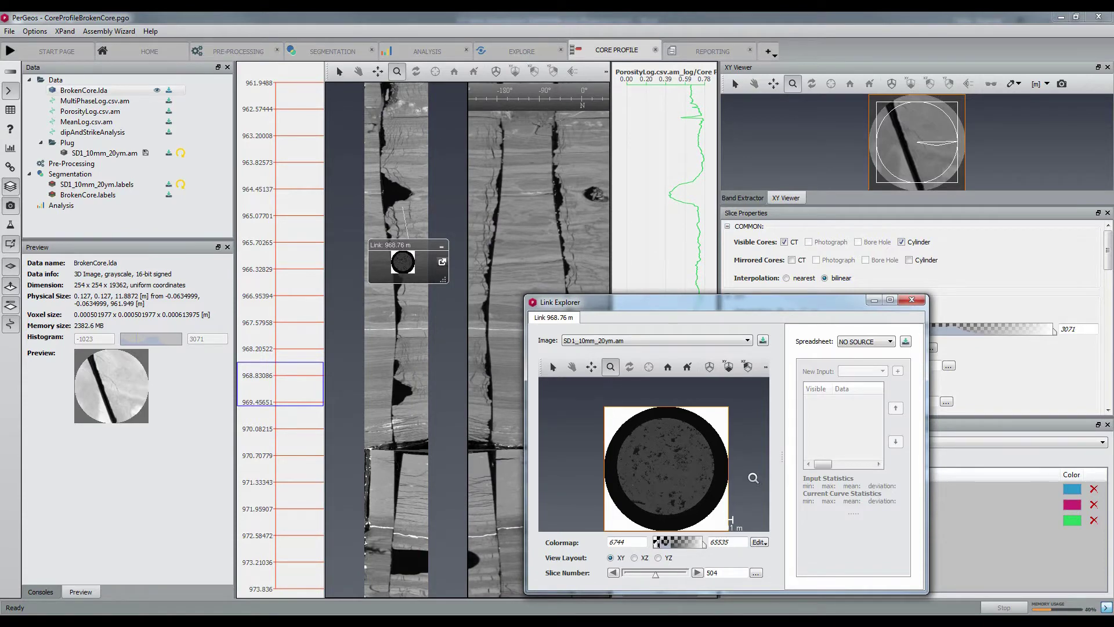
{"action": "scroll", "coordinate": [687, 471], "scroll_direction": "down", "scroll_amount": 1}
{"action": "left_click_drag", "start_coordinate": [657, 577], "coordinate": [677, 546]}
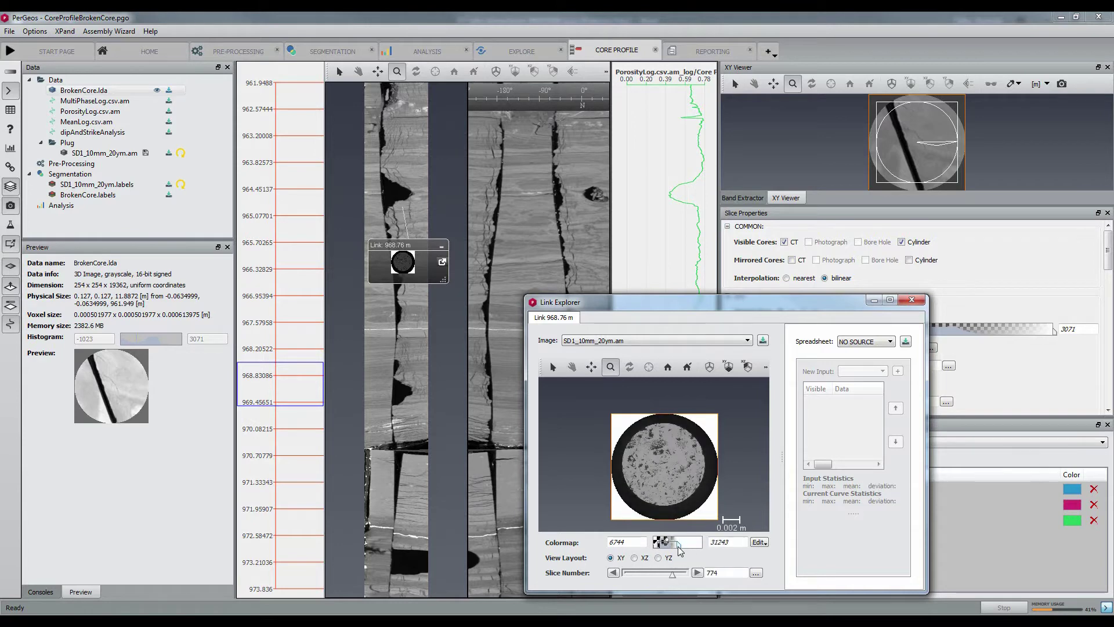
{"action": "left_click", "coordinate": [912, 301]}
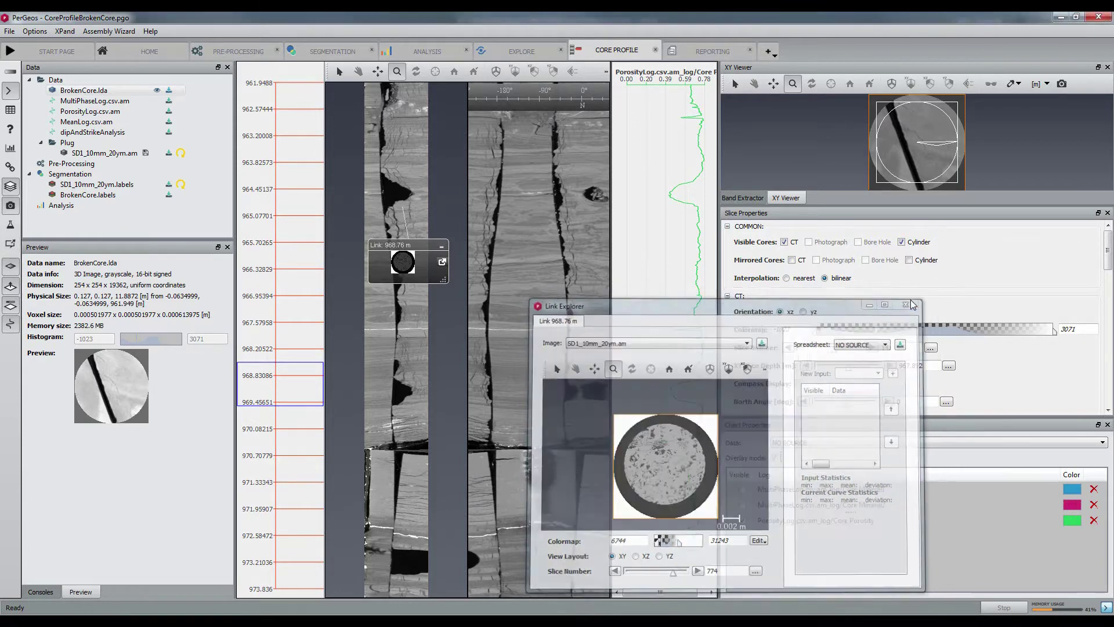
Zoom out the core views and move the depth window up to about 967 m
{"action": "scroll", "coordinate": [393, 313], "scroll_direction": "down", "scroll_amount": 2}
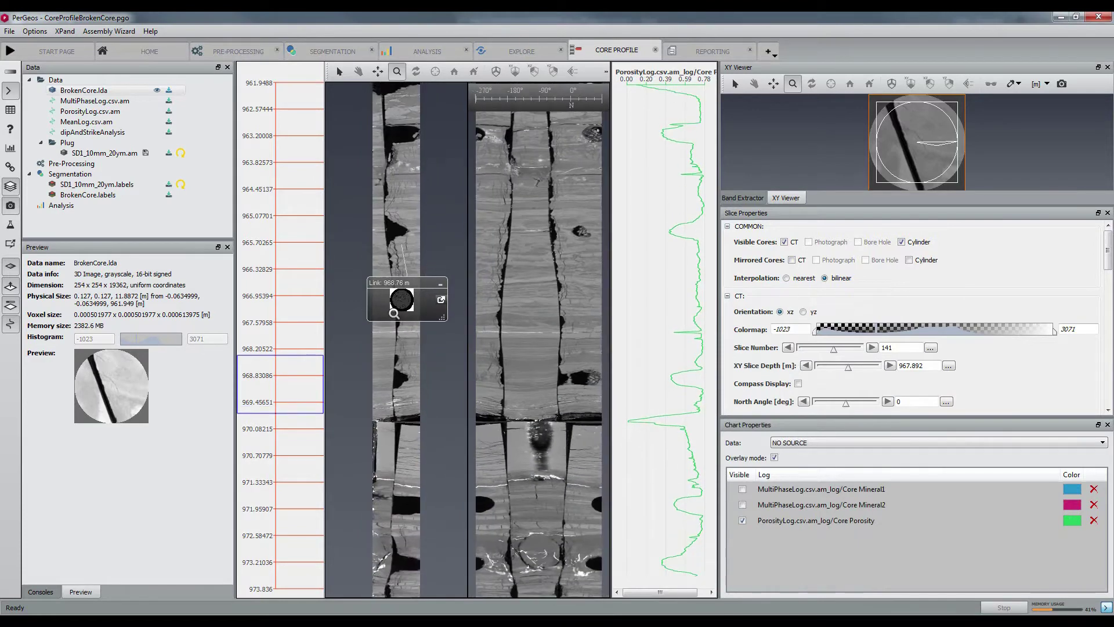
{"action": "left_click_drag", "start_coordinate": [307, 389], "coordinate": [312, 306]}
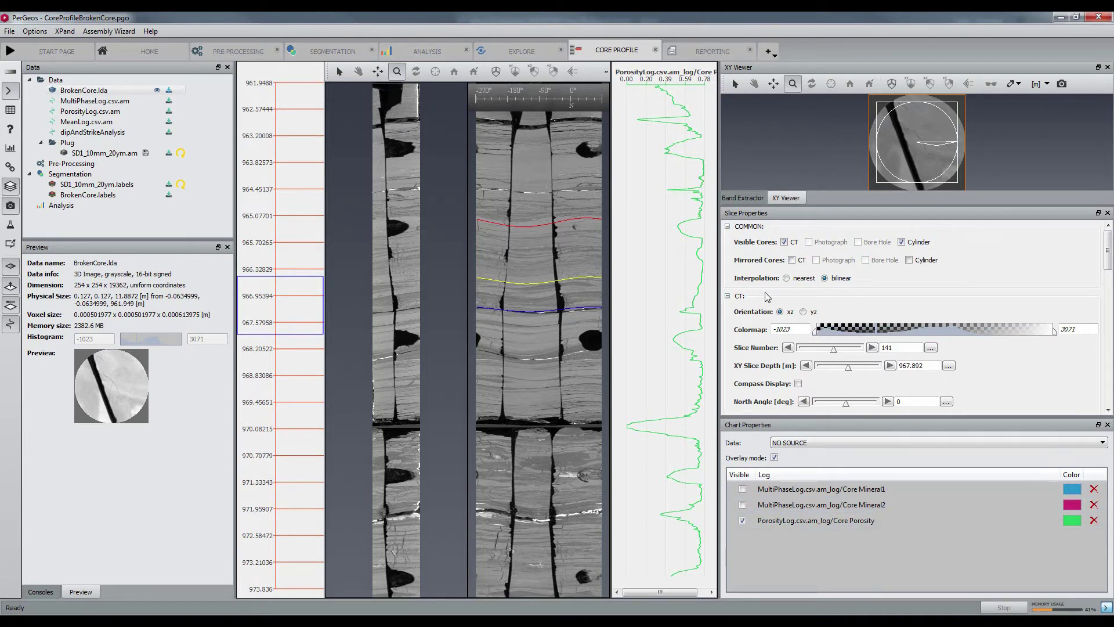
Collapse the CT section and set Overlay Data to BrokenCore.labels
{"action": "left_click", "coordinate": [728, 296]}
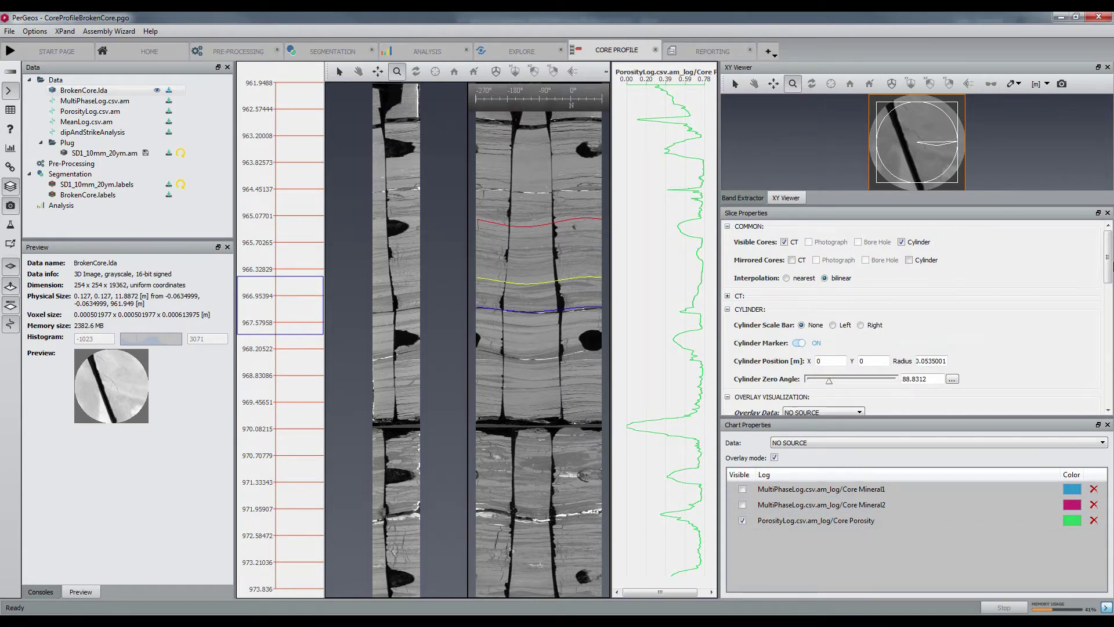
{"action": "scroll", "coordinate": [812, 286], "scroll_direction": "down", "scroll_amount": 3}
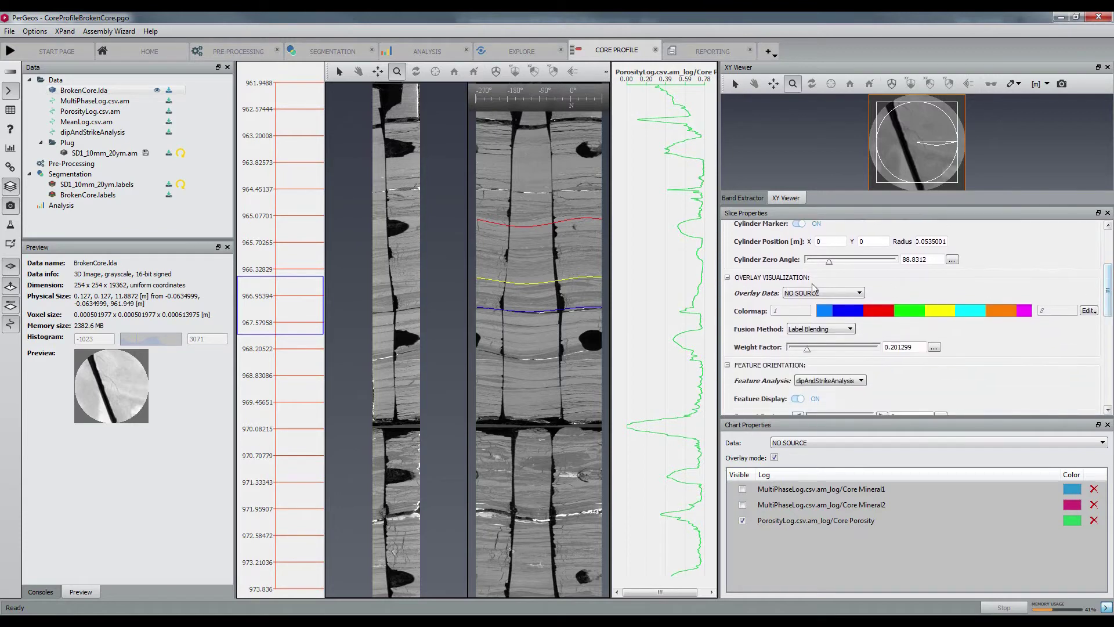
{"action": "left_click", "coordinate": [813, 293]}
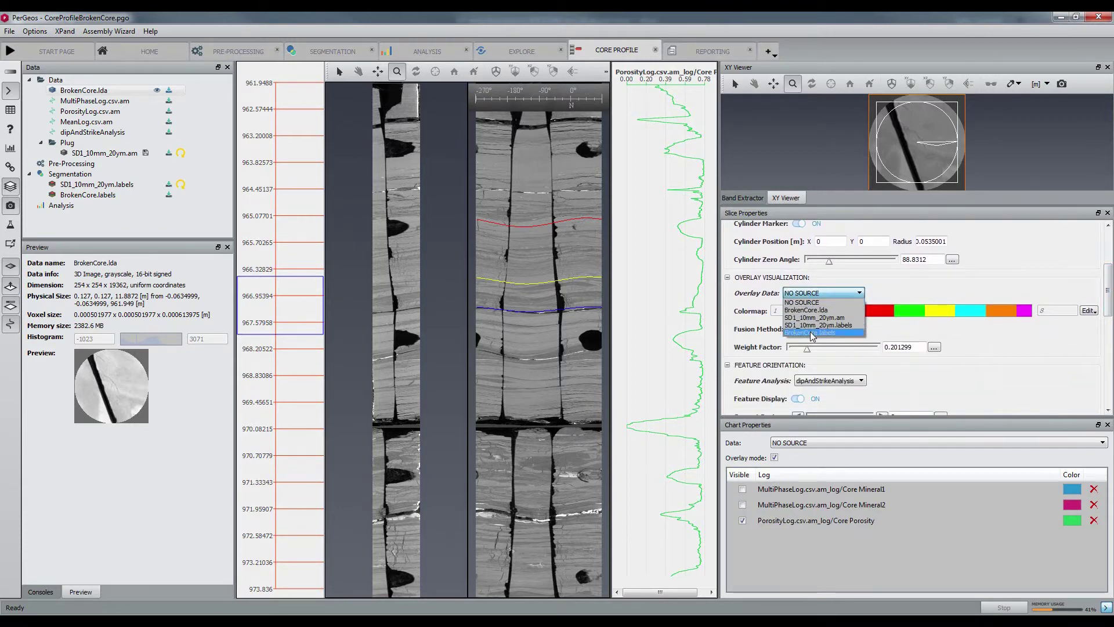
{"action": "left_click", "coordinate": [811, 333]}
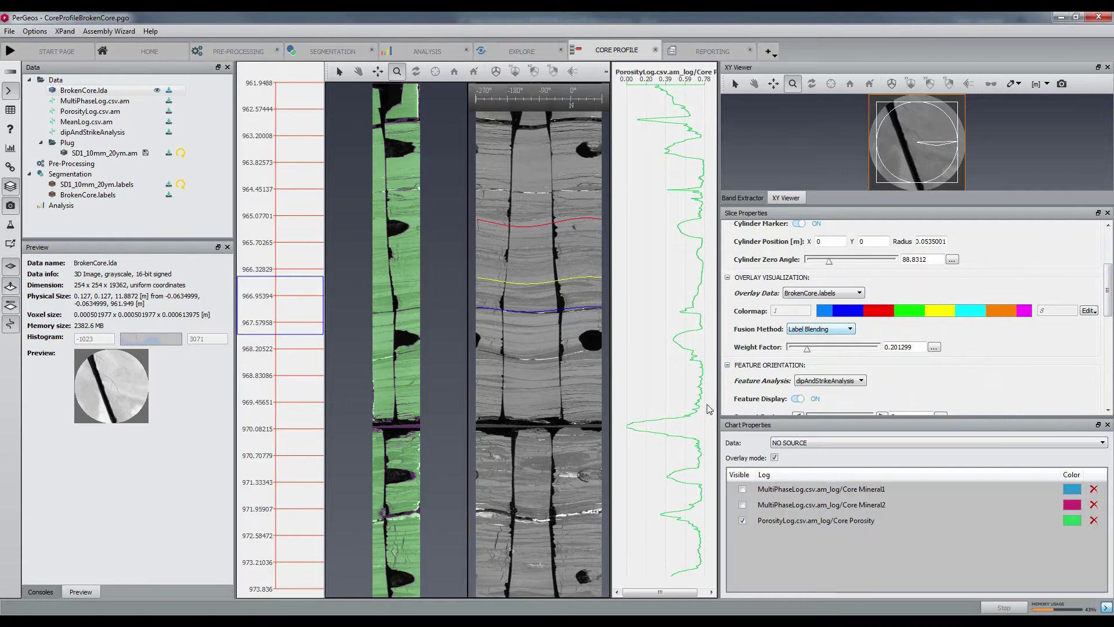
Pan shallower and zoom out to show the full roughly 962–974 m core
{"action": "left_click_drag", "start_coordinate": [300, 309], "coordinate": [304, 400]}
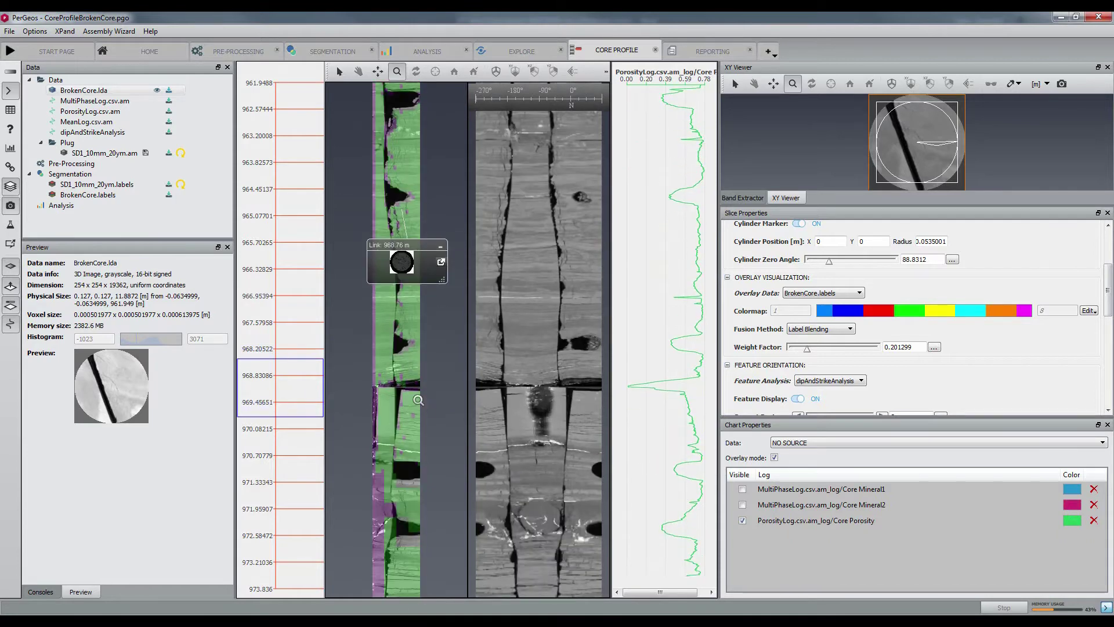
{"action": "scroll", "coordinate": [434, 400], "scroll_direction": "down", "scroll_amount": 4}
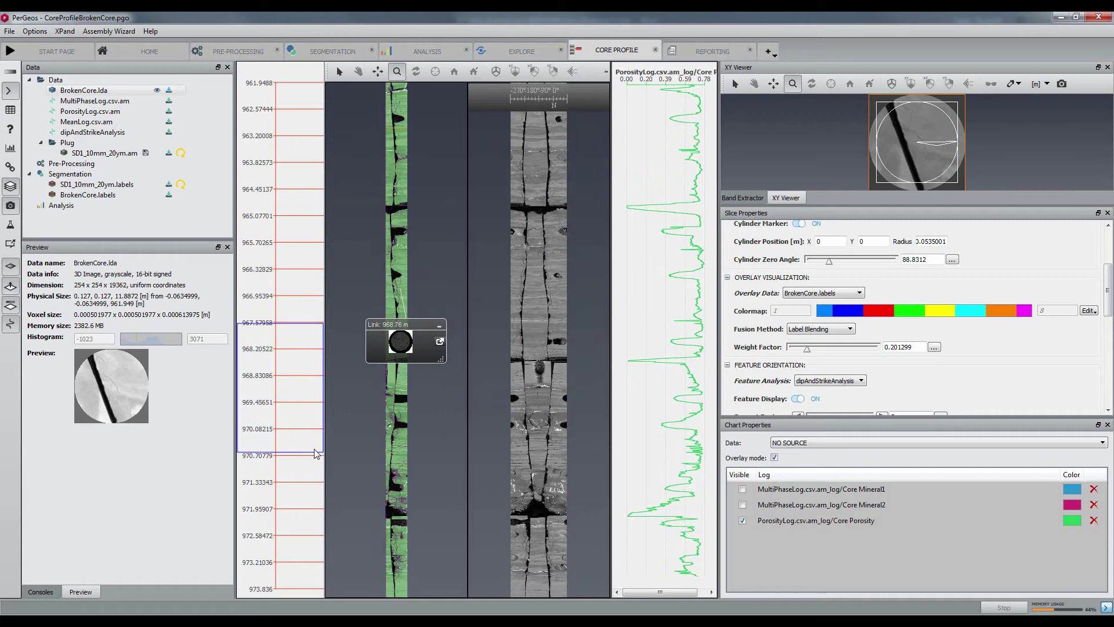
{"action": "scroll", "coordinate": [293, 428], "scroll_direction": "down", "scroll_amount": 2}
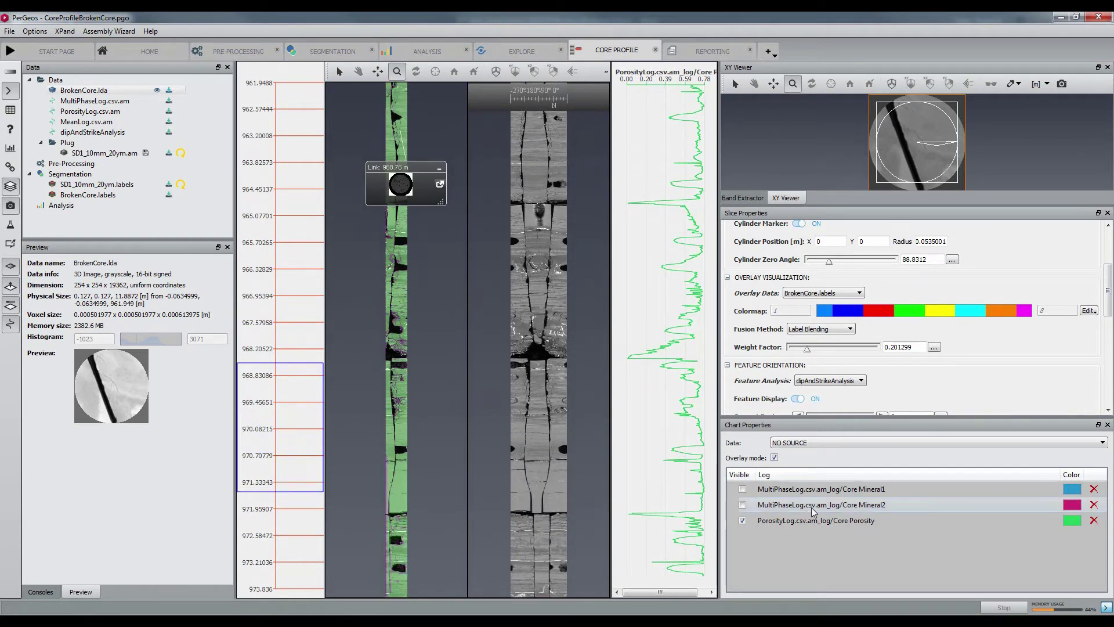
Plot Core Mineral2 instead of Core Porosity and set the overlay Weight Factor to 0.720779
{"action": "left_click", "coordinate": [742, 505]}
{"action": "left_click", "coordinate": [742, 520]}
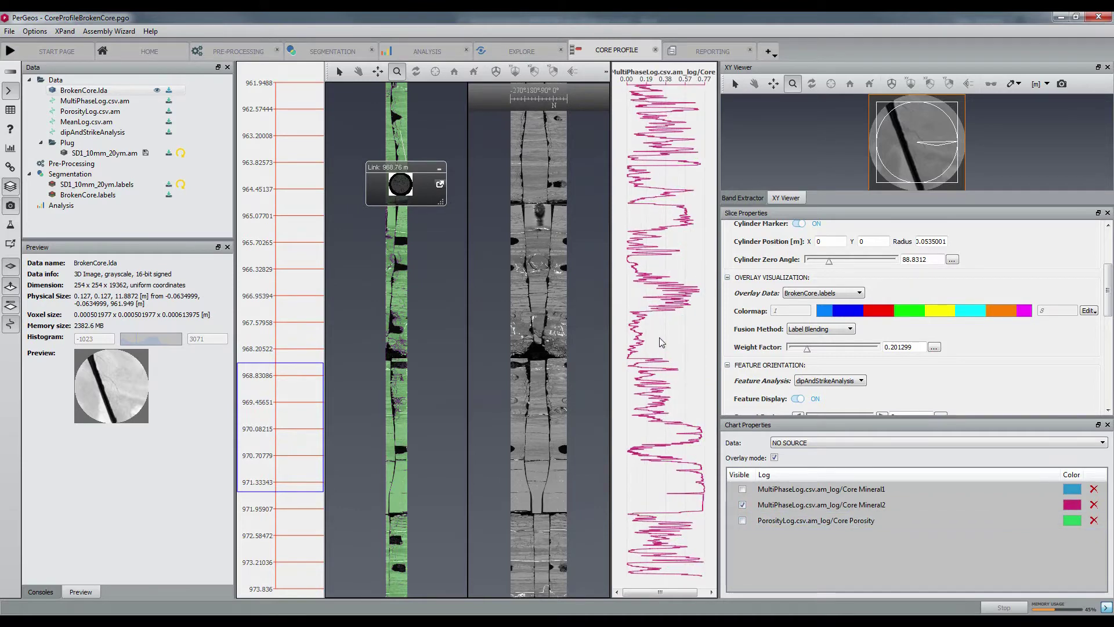
{"action": "left_click_drag", "start_coordinate": [434, 402], "coordinate": [404, 431]}
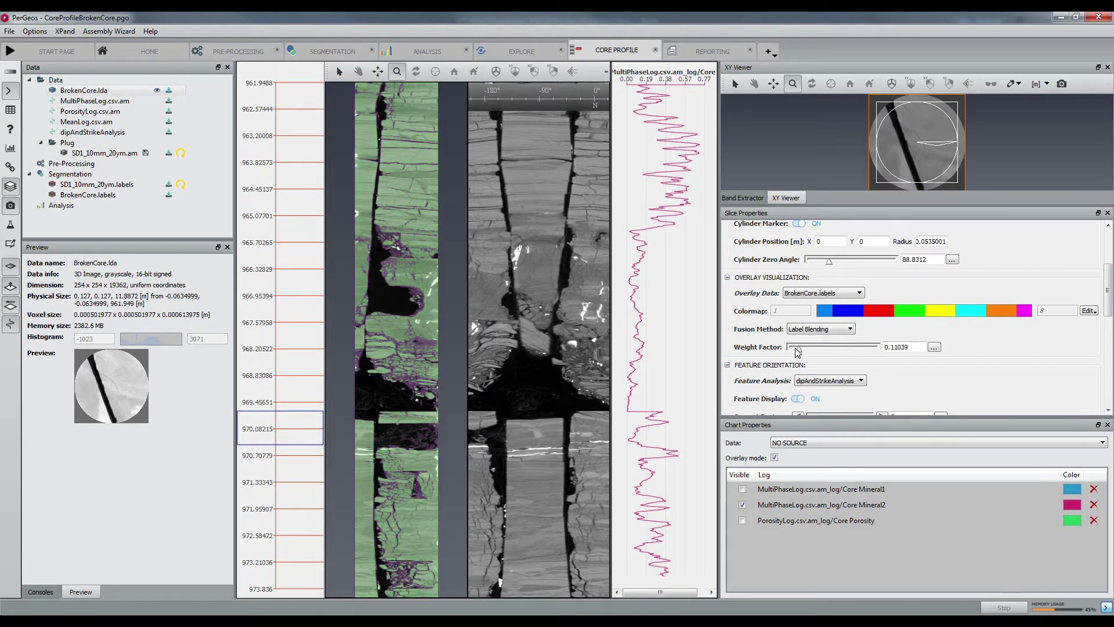
{"action": "left_click_drag", "start_coordinate": [797, 351], "coordinate": [854, 352]}
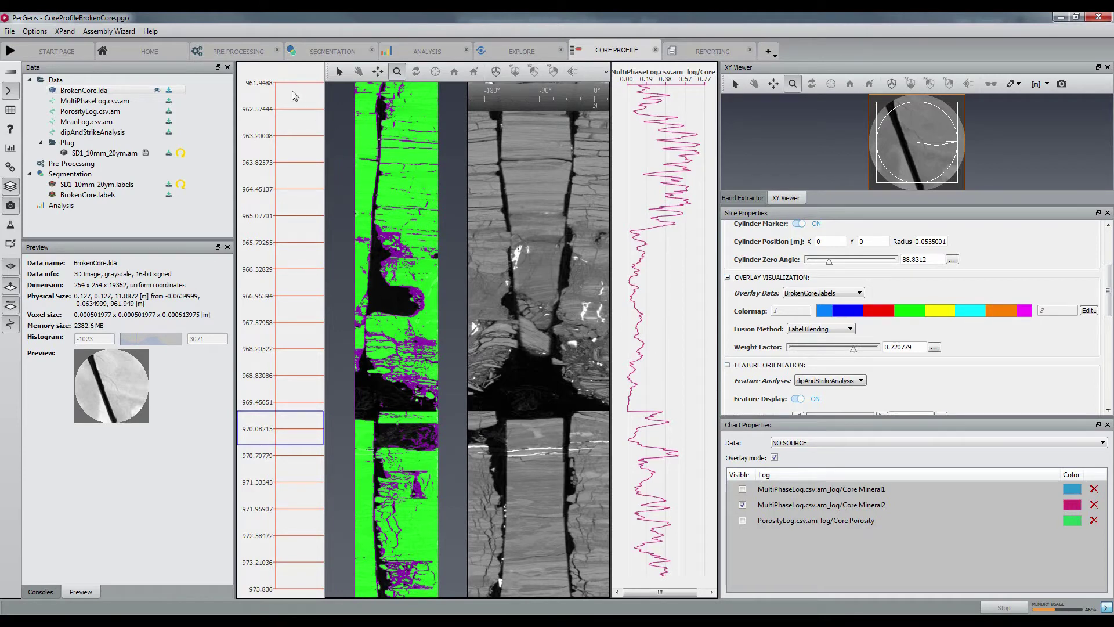
{"action": "left_click", "coordinate": [127, 31]}
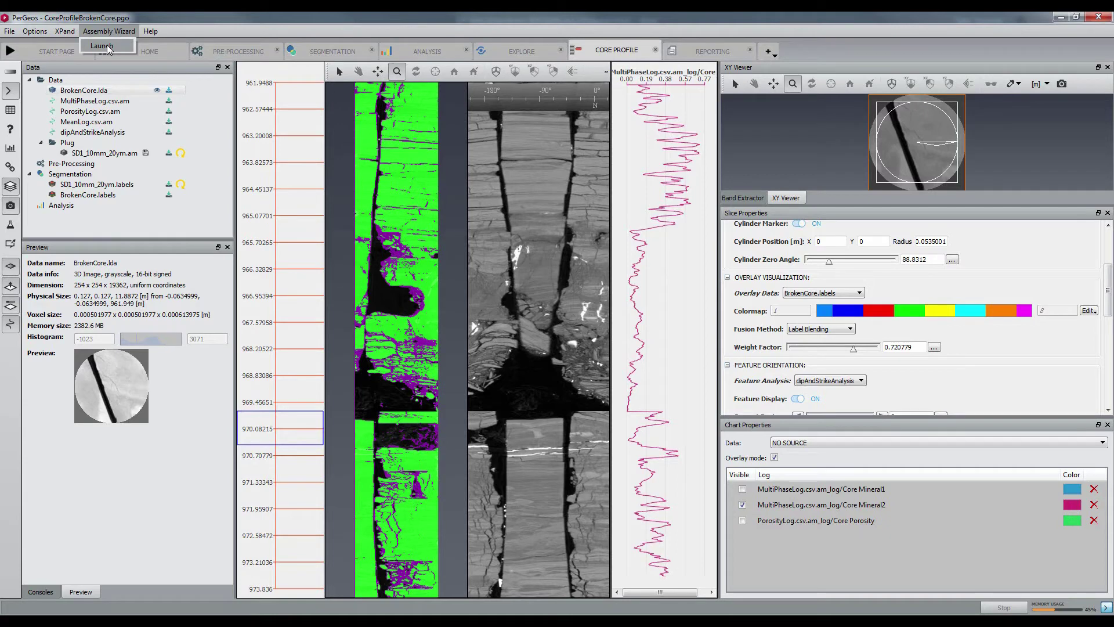
Launch the Assembly Wizard for several CTs from the CoreProfileBrokenCore folder and list its 25 cores
{"action": "left_click", "coordinate": [102, 46]}
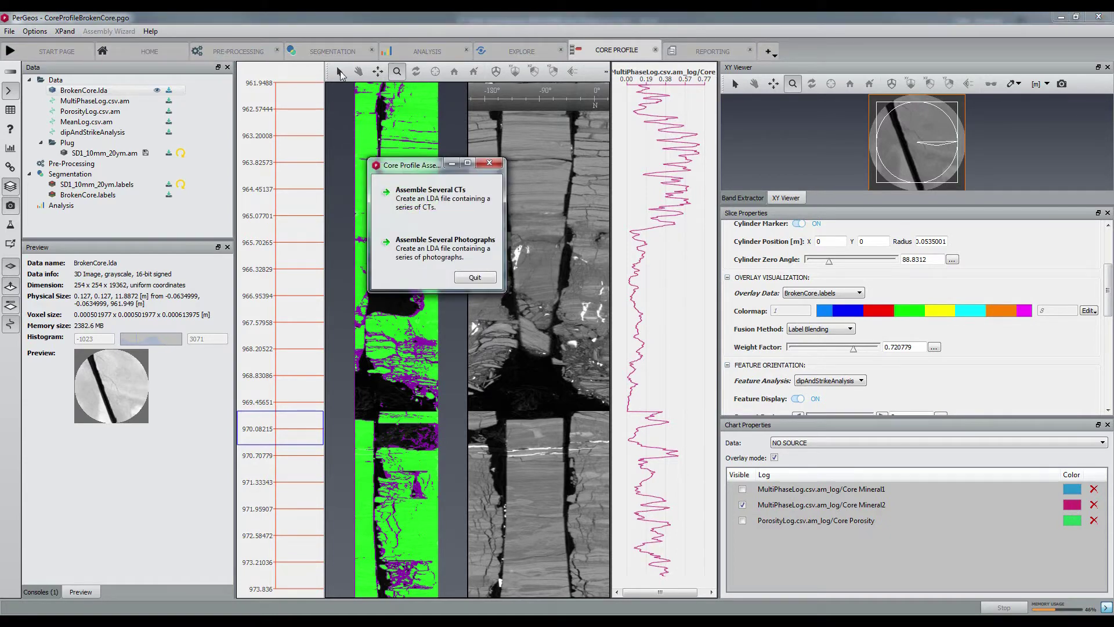
{"action": "left_click", "coordinate": [434, 204]}
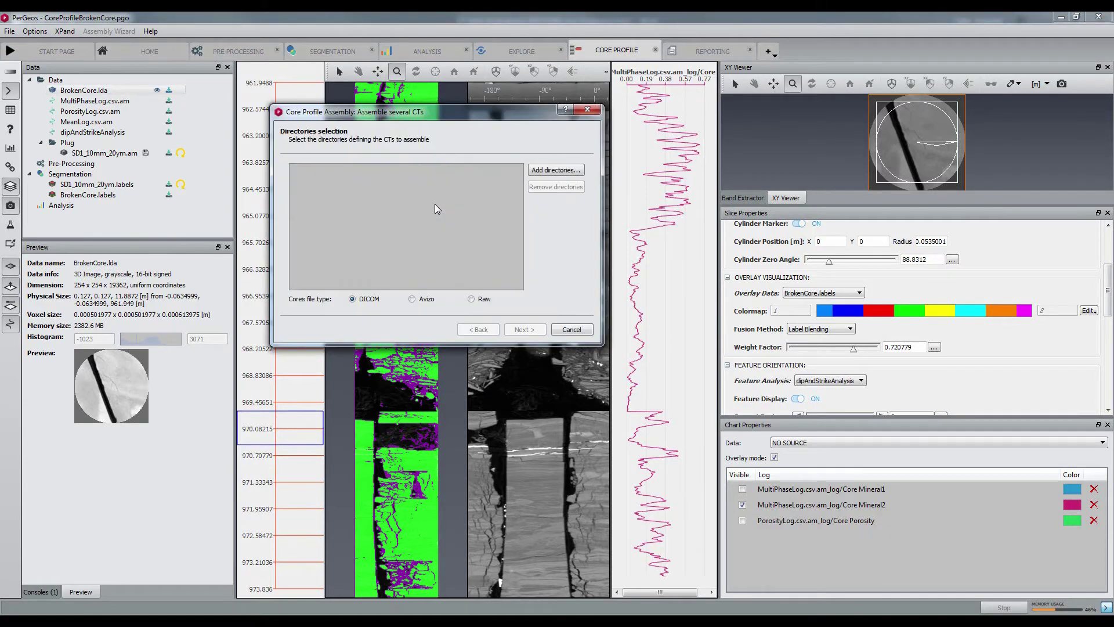
{"action": "left_click", "coordinate": [554, 170]}
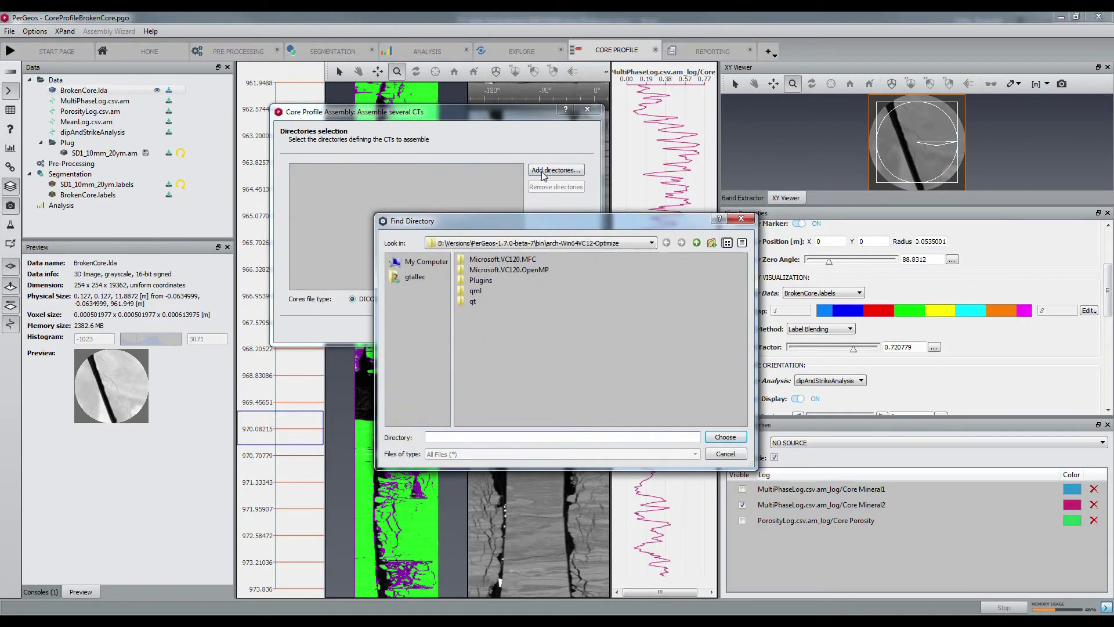
{"action": "left_click", "coordinate": [725, 437]}
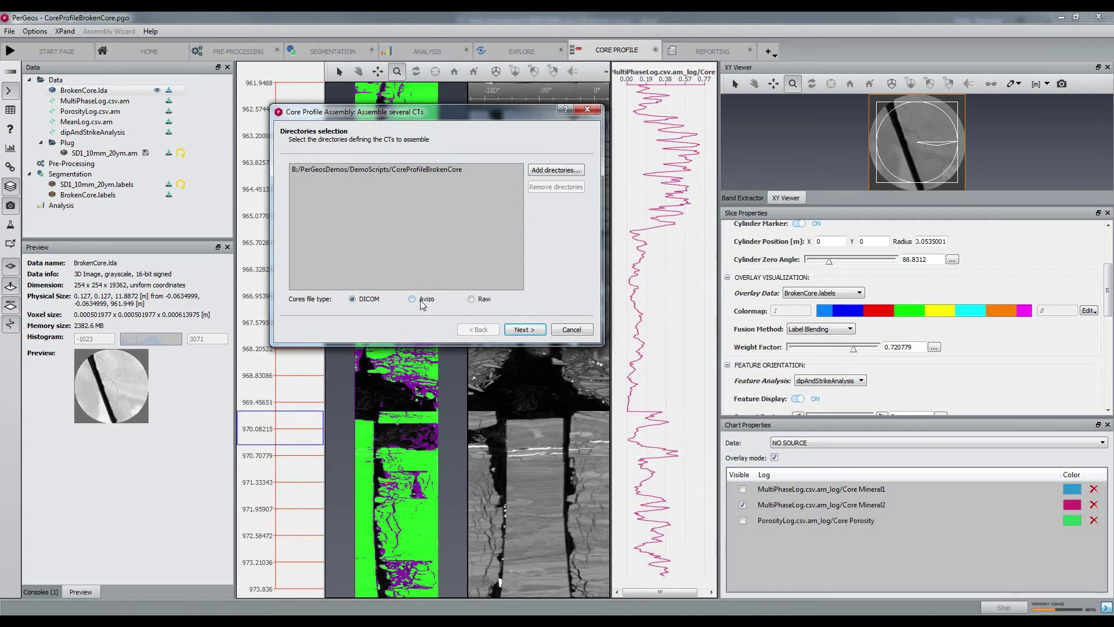
{"action": "left_click", "coordinate": [525, 330]}
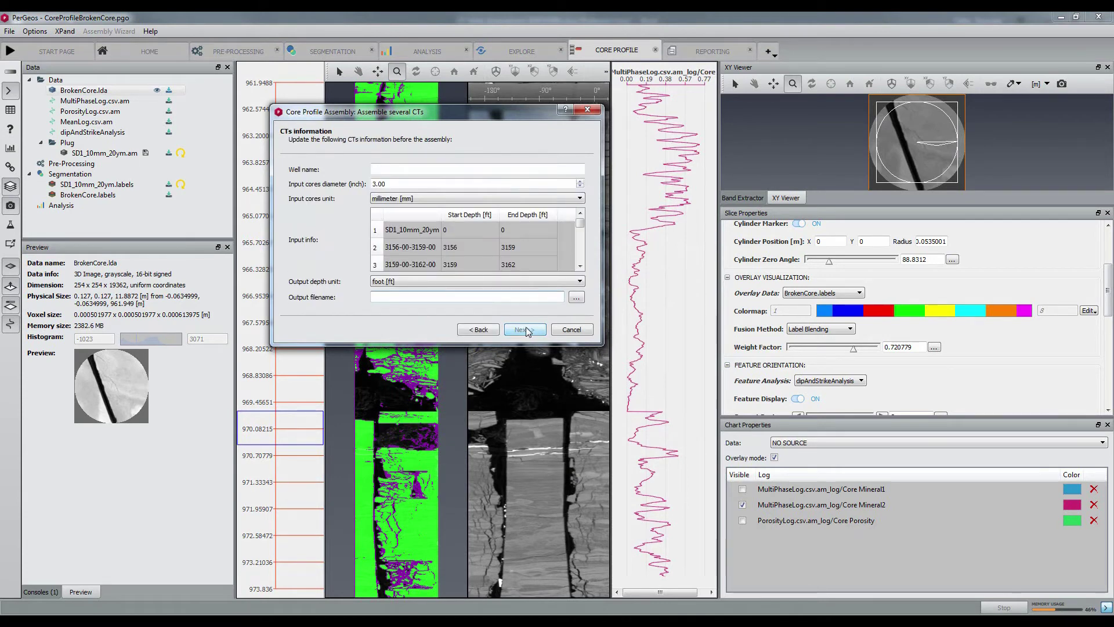
{"action": "left_click_drag", "start_coordinate": [602, 346], "coordinate": [684, 488]}
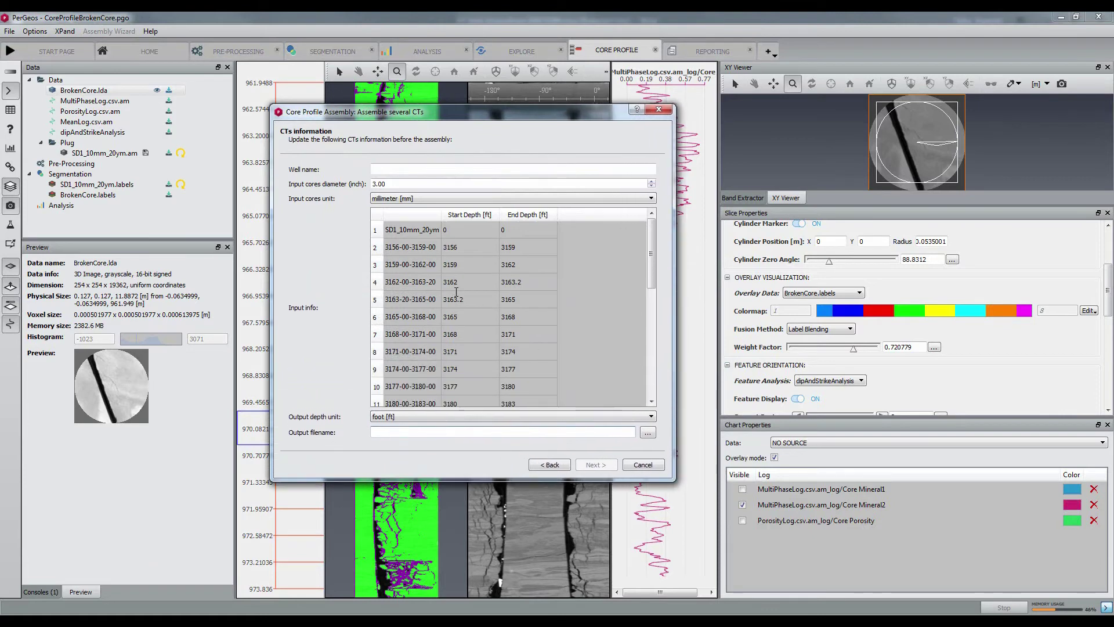
{"action": "scroll", "coordinate": [427, 271], "scroll_direction": "down", "scroll_amount": 5}
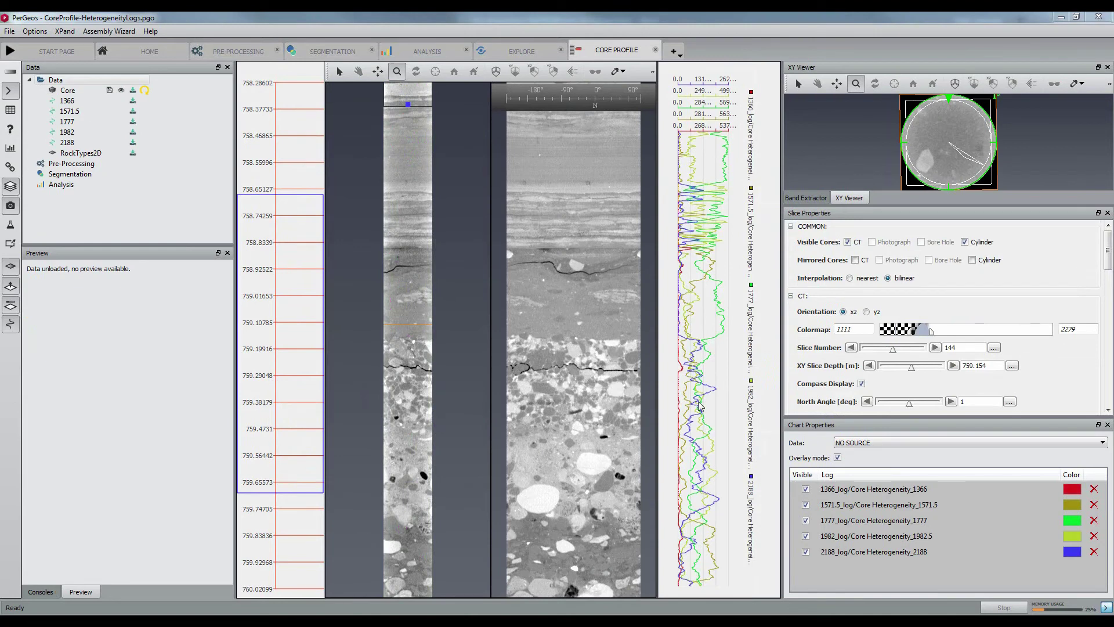
Zoom the CT core near 759 m and widen the five-curve heterogeneity log chart
{"action": "left_click", "coordinate": [584, 497]}
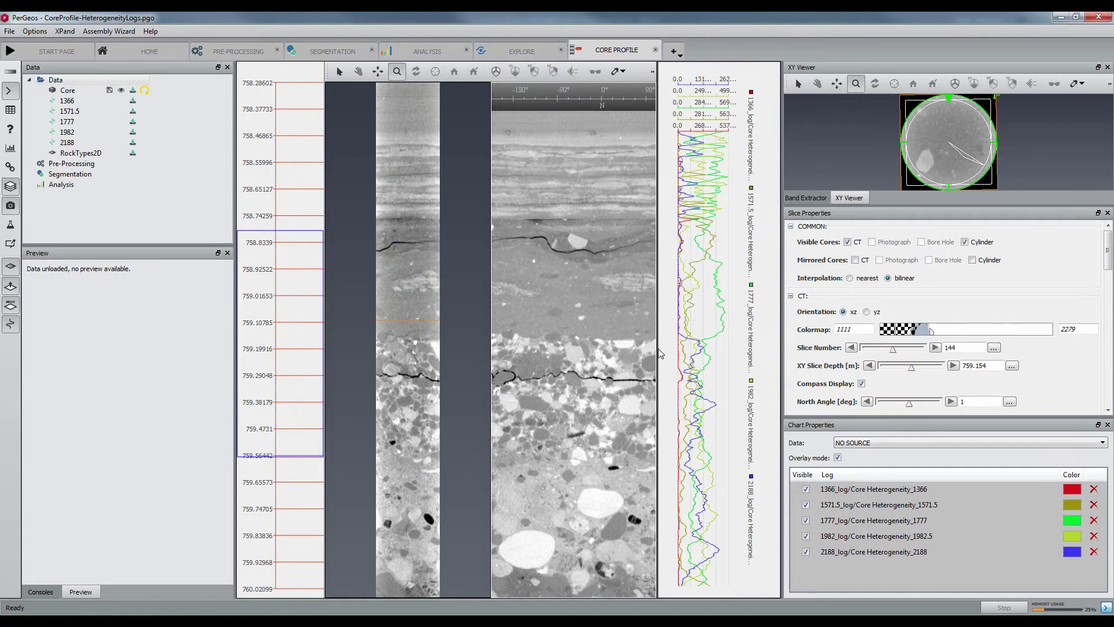
{"action": "left_click_drag", "start_coordinate": [657, 345], "coordinate": [588, 360]}
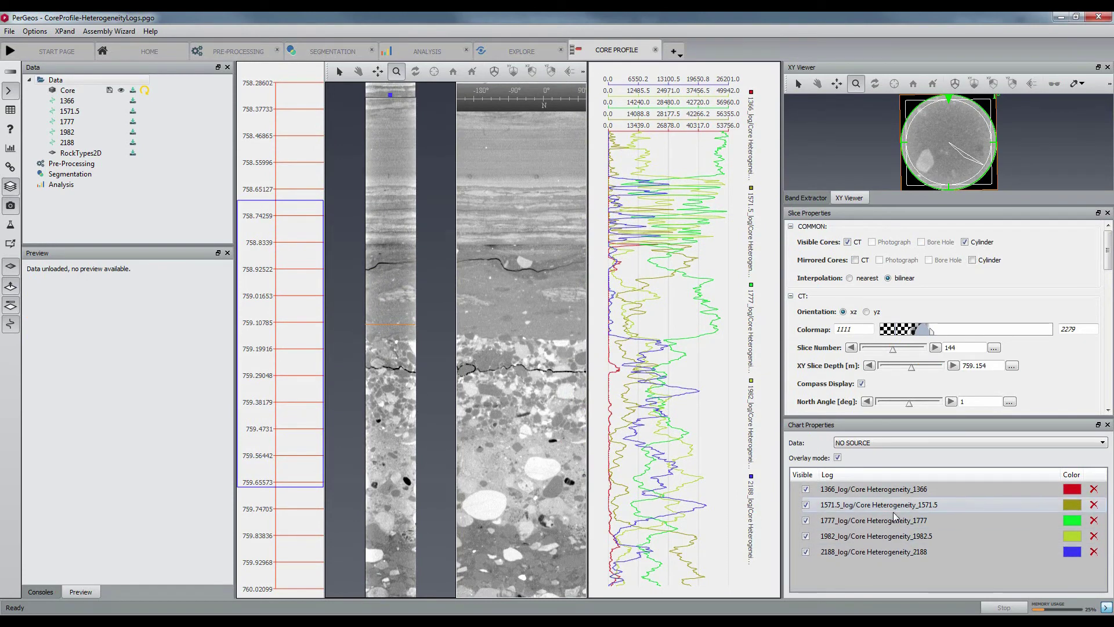
Hide the 2188 and 1982.5 heterogeneity logs, keeping 1366, 1571.5 and 1777, then zoom out
{"action": "left_click", "coordinate": [806, 552]}
{"action": "left_click", "coordinate": [806, 536]}
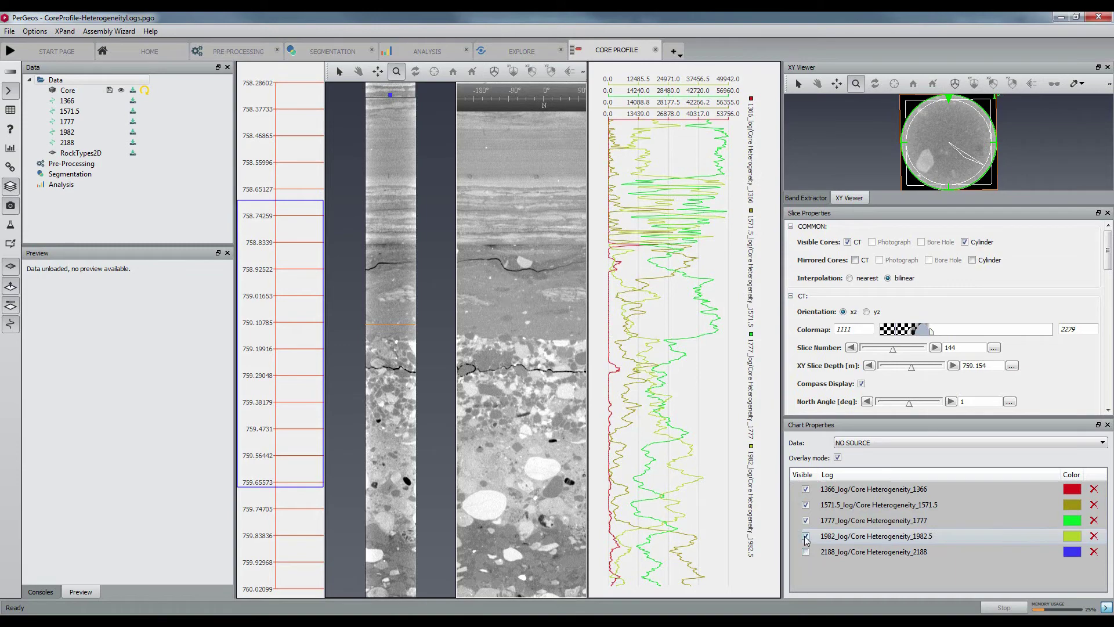
{"action": "left_click", "coordinate": [805, 520]}
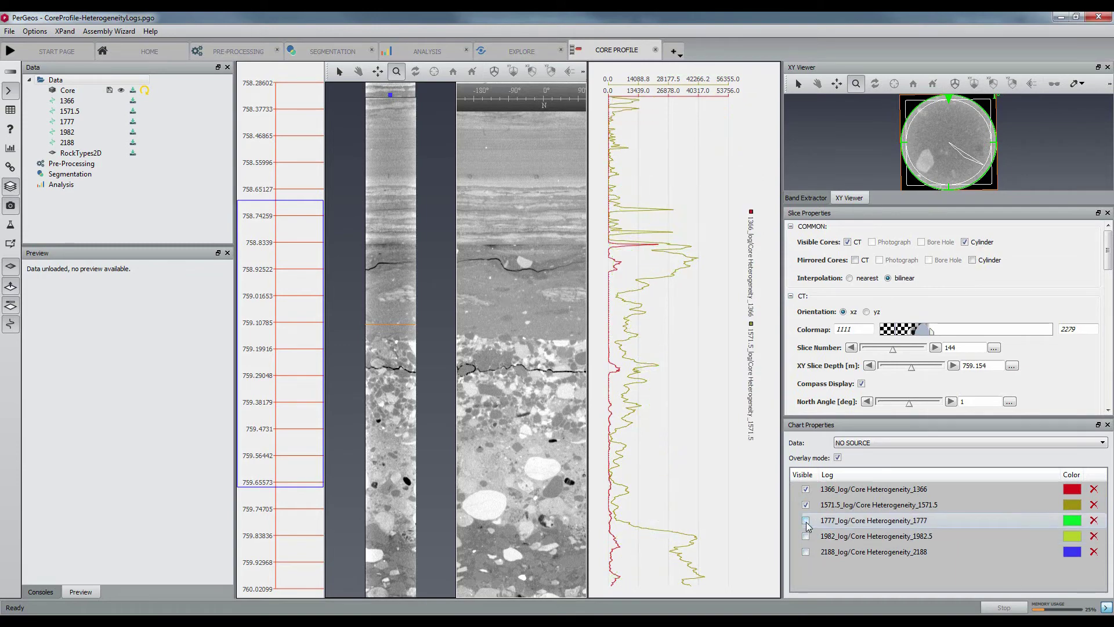
{"action": "left_click", "coordinate": [806, 520]}
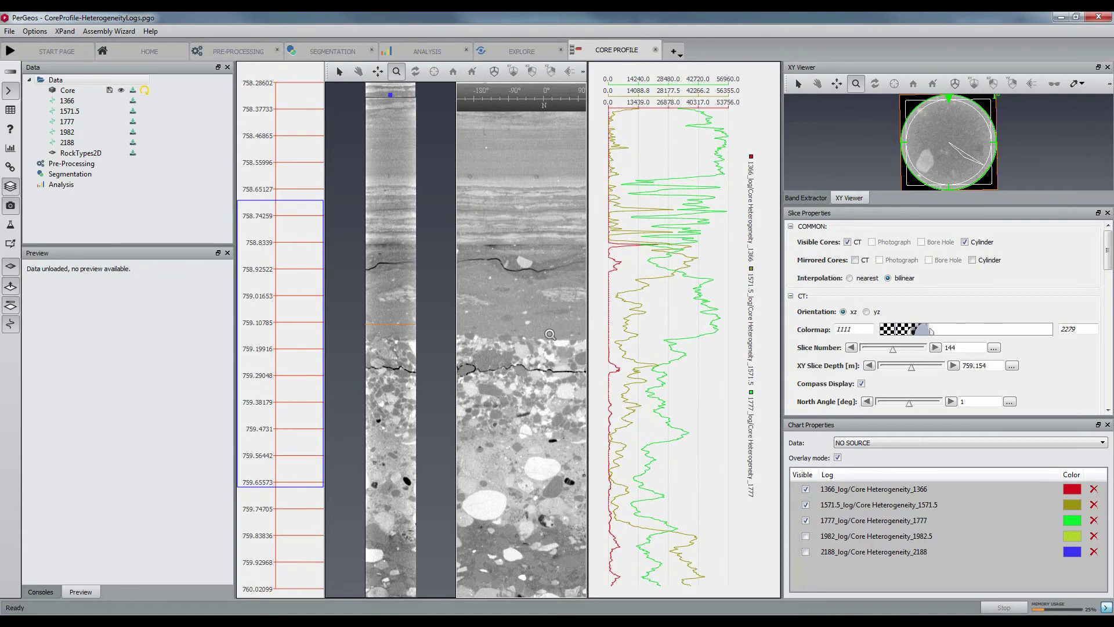
{"action": "scroll", "coordinate": [552, 316], "scroll_direction": "down", "scroll_amount": 1}
{"action": "scroll", "coordinate": [554, 311], "scroll_direction": "down", "scroll_amount": 2}
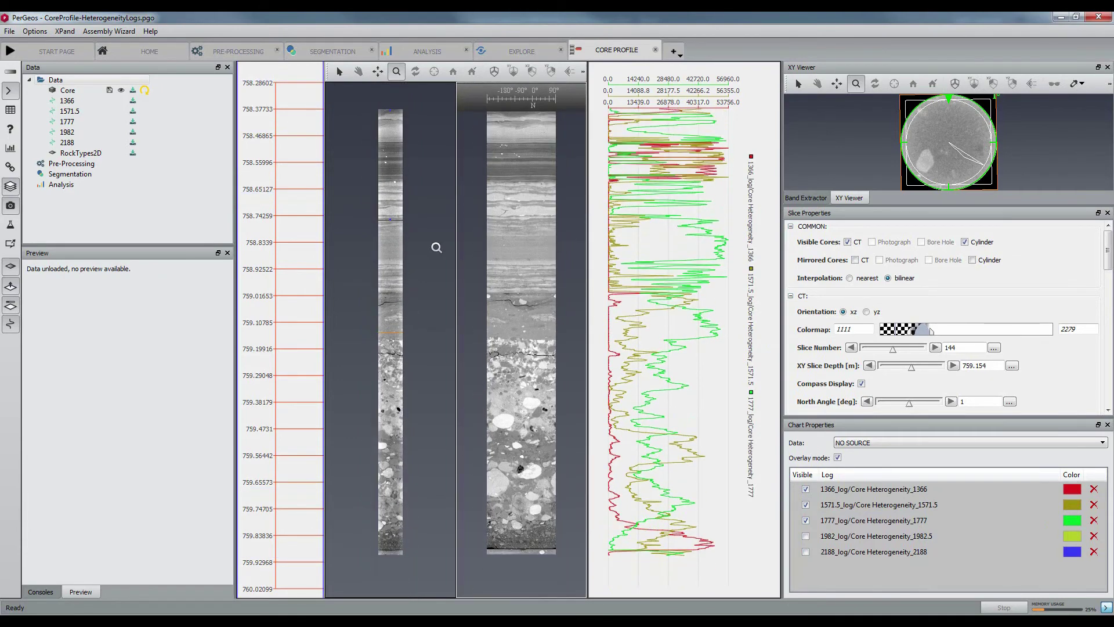